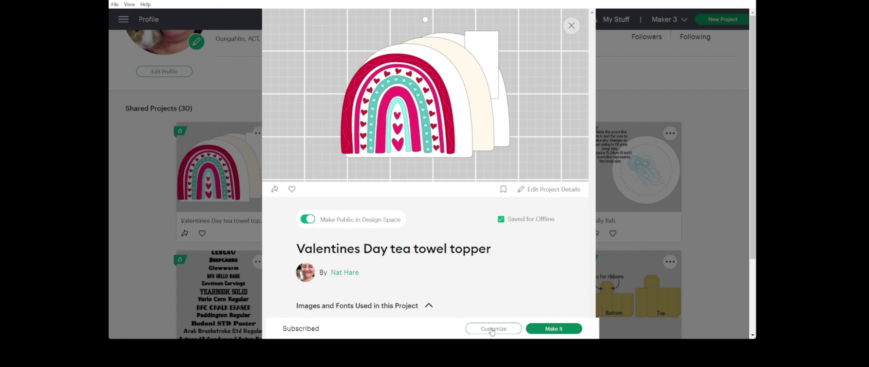
- Review the images in the Valentines Day tea towel topper project, then open it on the canvas
scroll(470, 276, "down", 3)
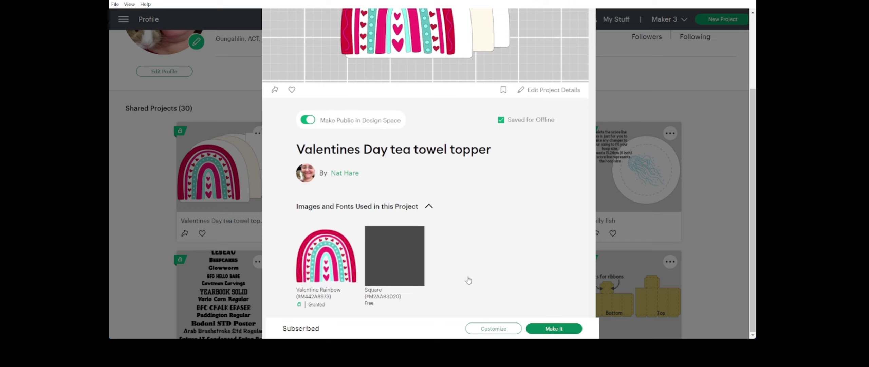
scroll(469, 281, "up", 3)
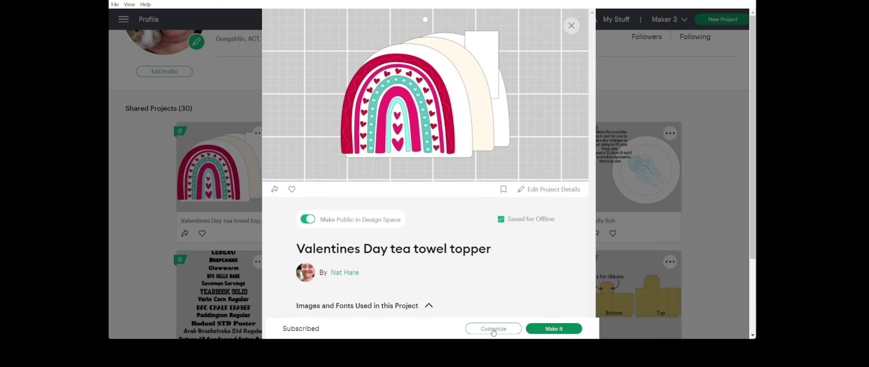
left_click(493, 328)
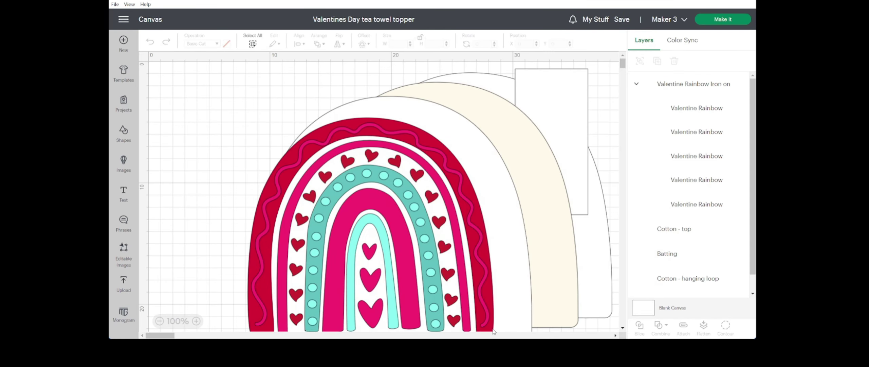
- Move the rainbow group up and left, and drag Cotton - top over it
left_click_drag(420, 237, 326, 265)
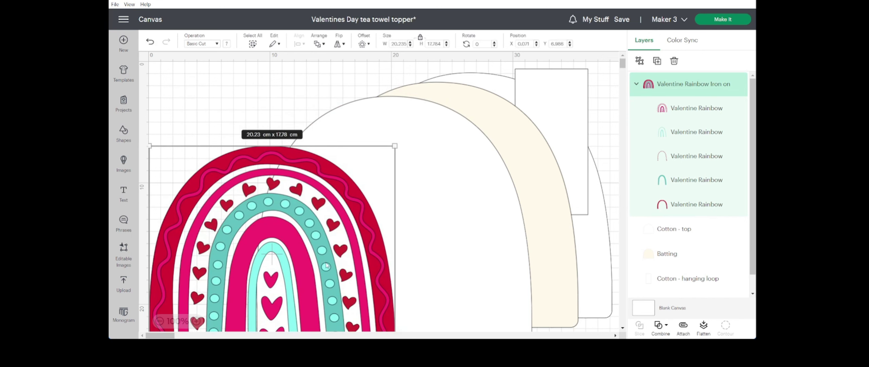
left_click(636, 85)
left_click(665, 109)
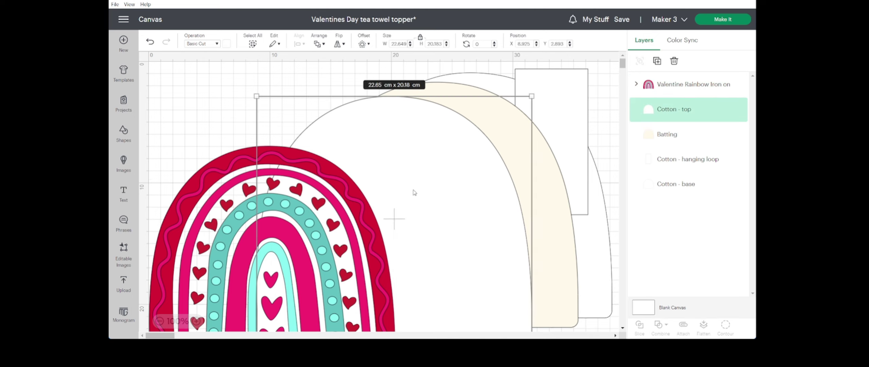
left_click_drag(403, 192, 297, 208)
- Drag the Batting, Cotton - hanging loop and Cotton - base pieces left onto the stack
left_click(537, 179)
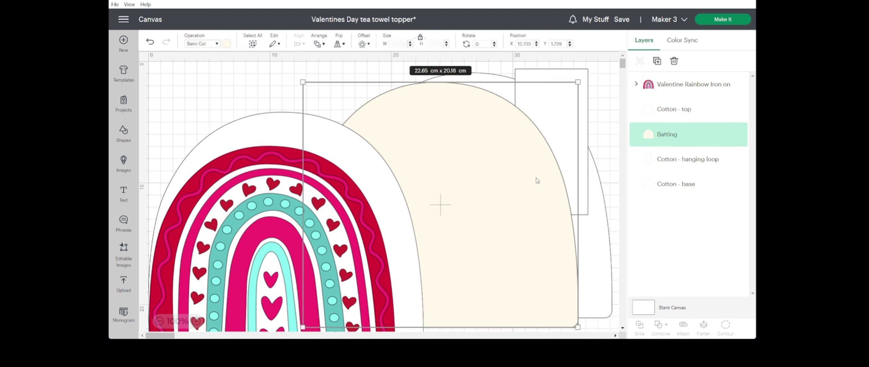
left_click_drag(536, 178, 427, 197)
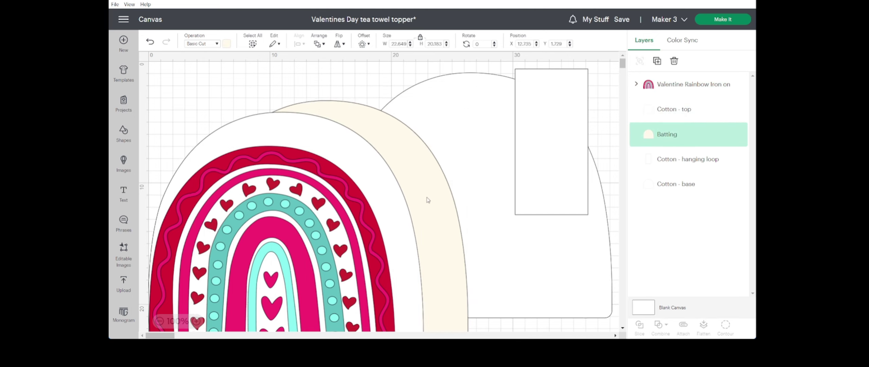
left_click(572, 145)
left_click_drag(568, 146, 445, 158)
left_click(536, 146)
left_click_drag(557, 146, 531, 180)
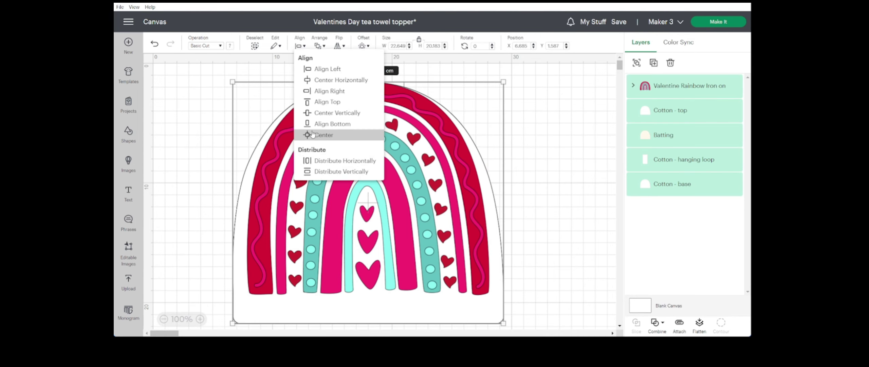
- Center all five layers on each other to form one 22.65 × 20.18 cm arch
left_click(313, 134)
left_click(539, 245)
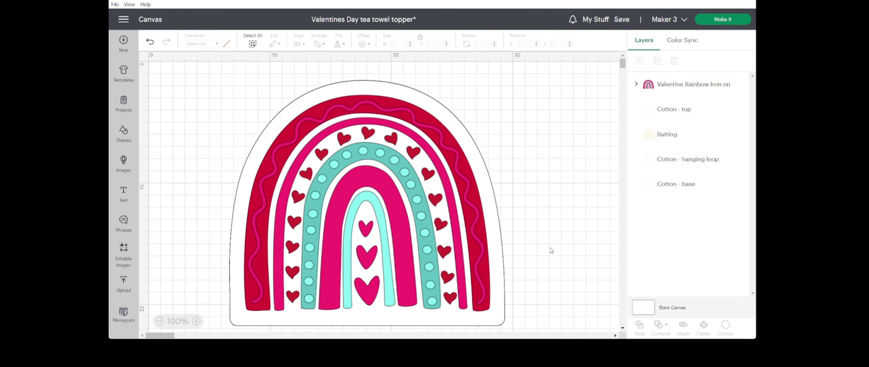
left_click_drag(522, 238, 172, 110)
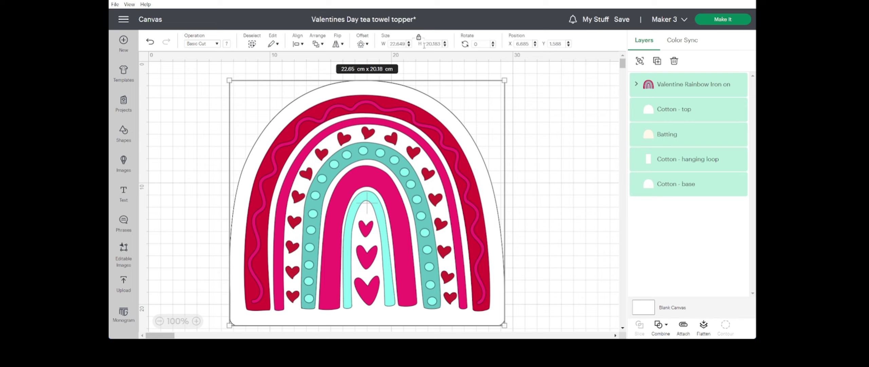
left_click(551, 172)
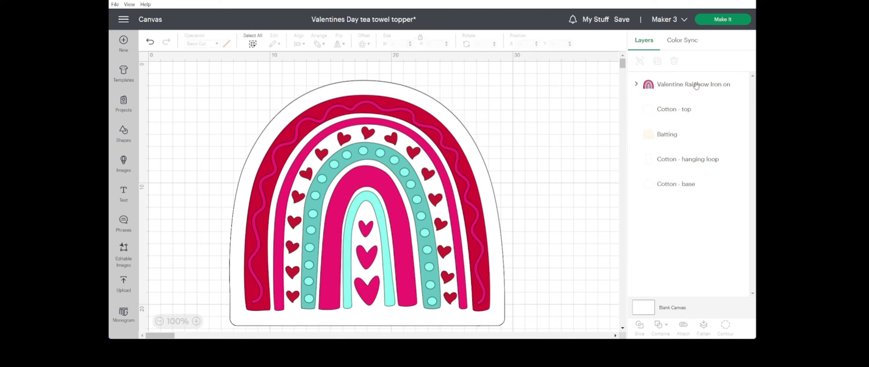
- Send the design to Make It with all materials loaded On Mat
left_click(725, 21)
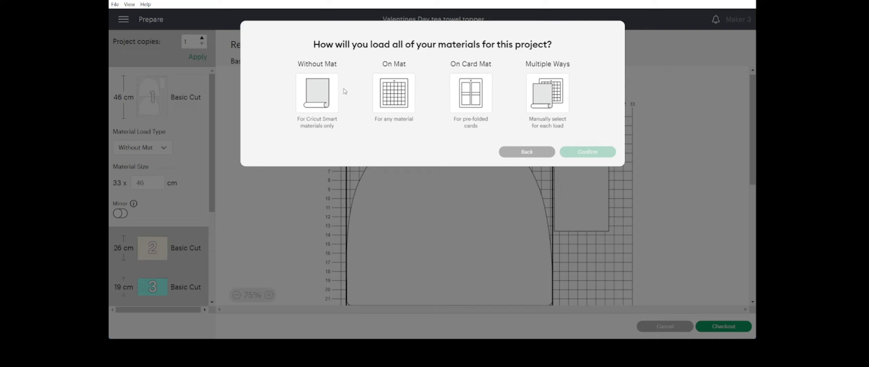
left_click(398, 99)
left_click(588, 181)
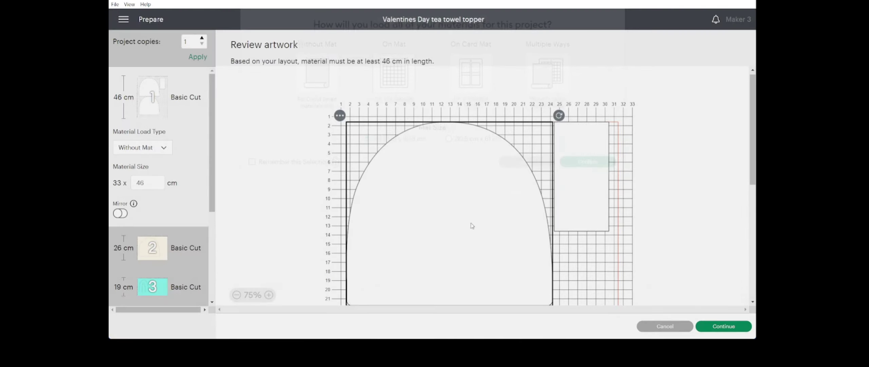
- Set mat 1's material size to 30.5 cm x 61 cm, leaving 7 mats
left_click(164, 147)
left_click(150, 177)
left_click(147, 187)
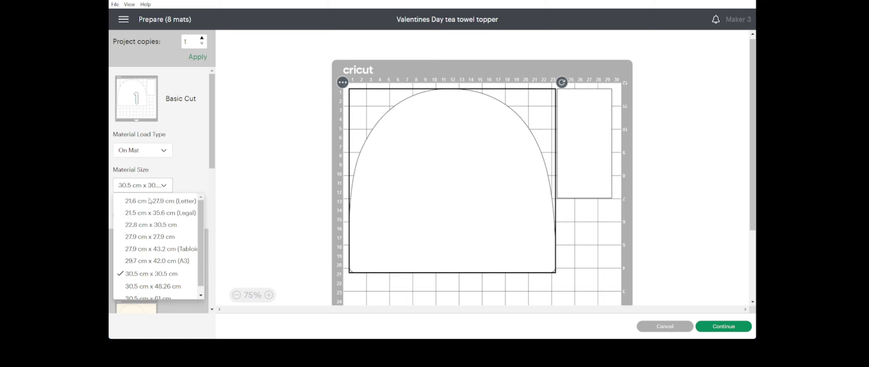
scroll(160, 293, "down", 1)
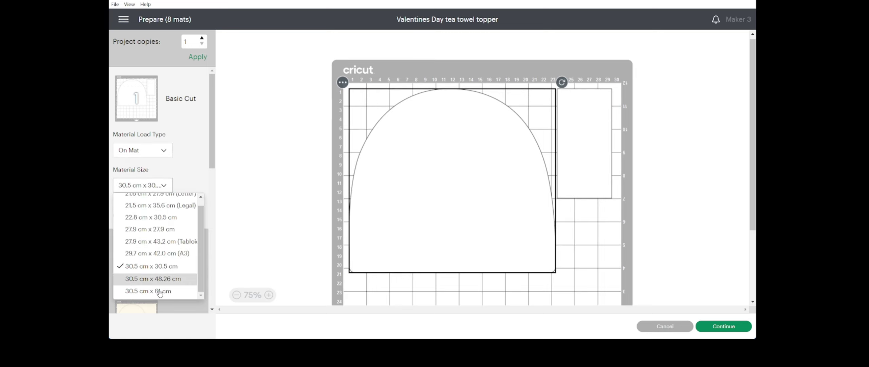
left_click(160, 292)
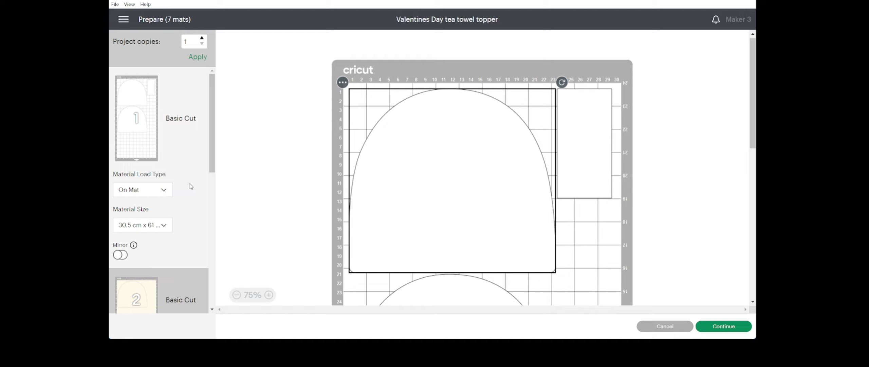
scroll(192, 185, "down", 3)
scroll(576, 191, "up", 3)
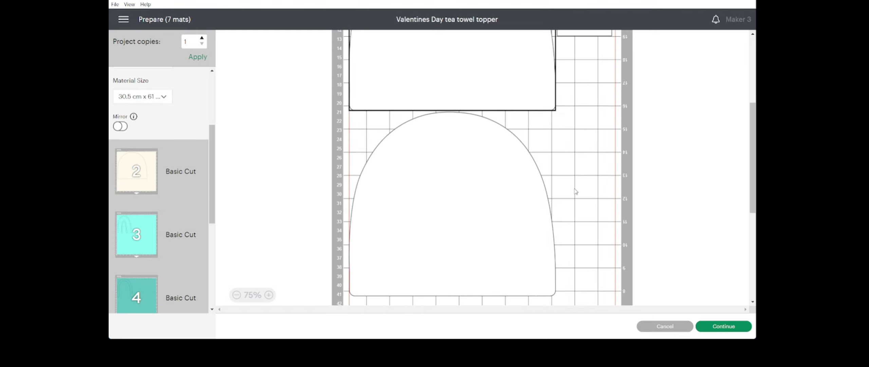
scroll(155, 206, "down", 2)
scroll(155, 206, "down", 7)
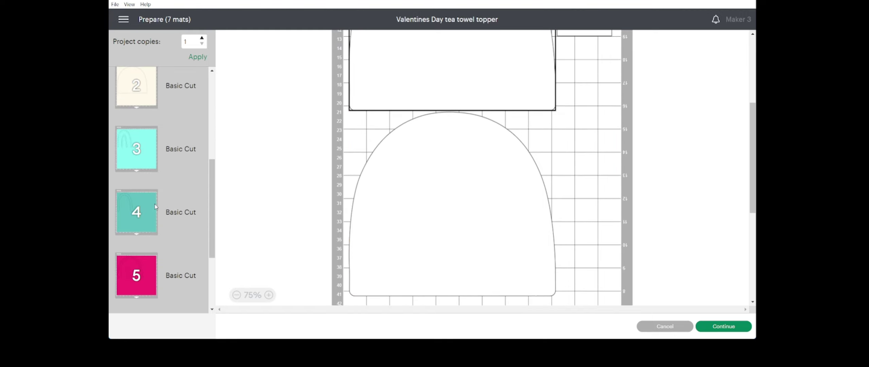
scroll(155, 206, "up", 10)
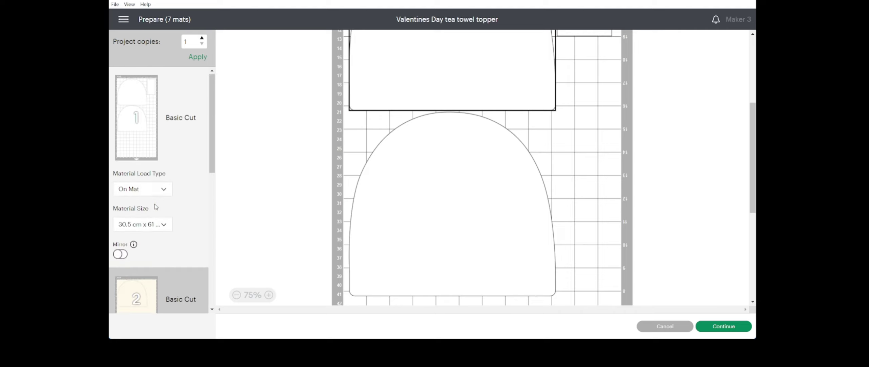
- Continue to the Make screen and show the list of Cricut machines to connect
left_click(724, 326)
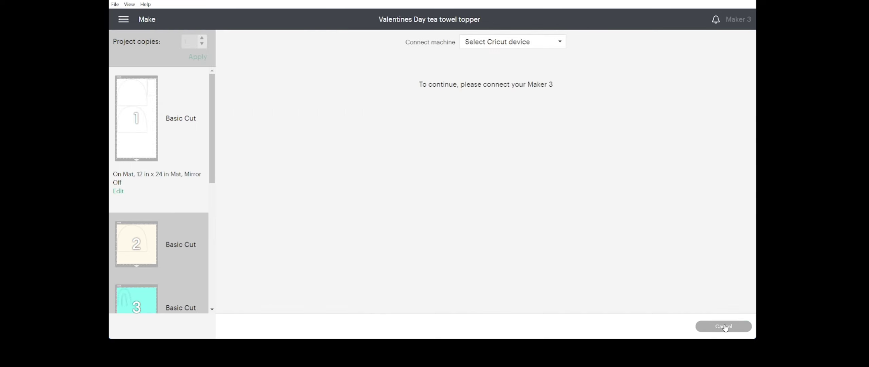
left_click(533, 43)
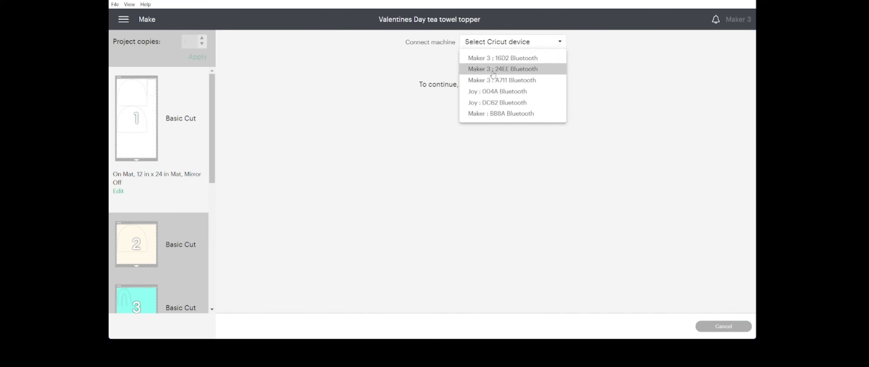